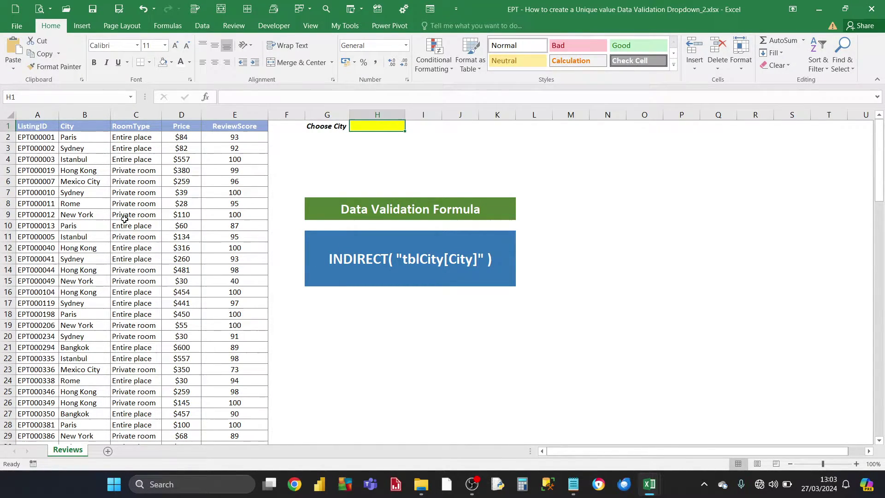
# Select cell B5 inside the Reviews listings data
pyautogui.click(104, 167)
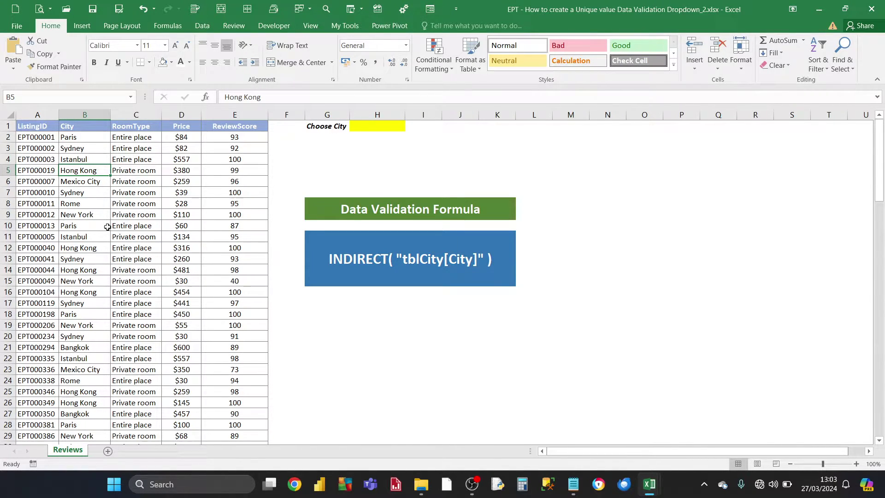
# Create a table from range $A$1:$E$103 and open it in Power Query as Table6
pyautogui.click(203, 27)
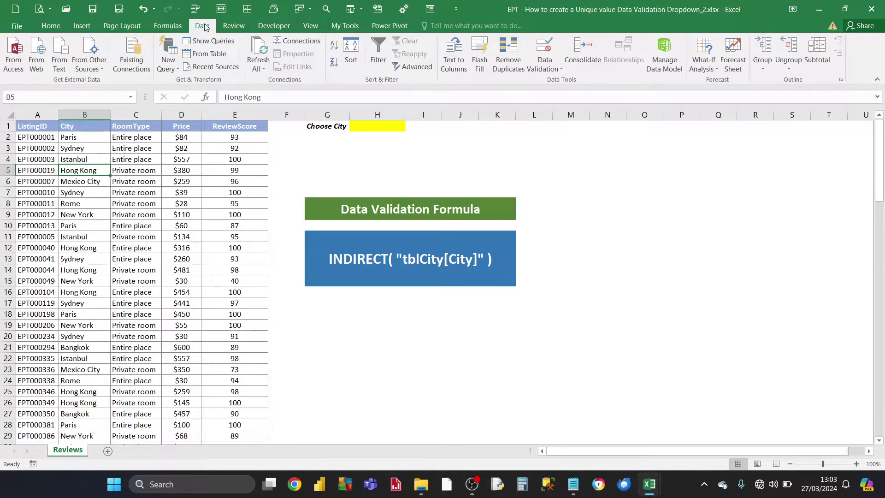
pyautogui.click(206, 56)
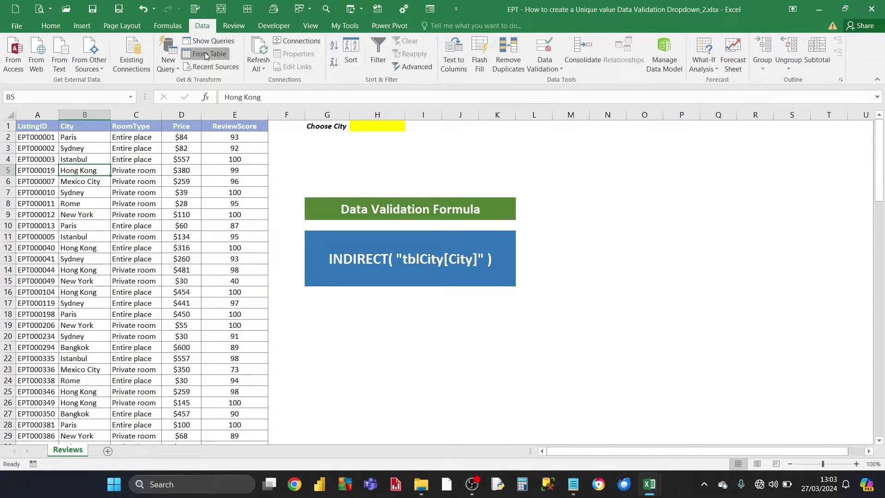
pyautogui.moveTo(654, 210); pyautogui.dragTo(408, 323)
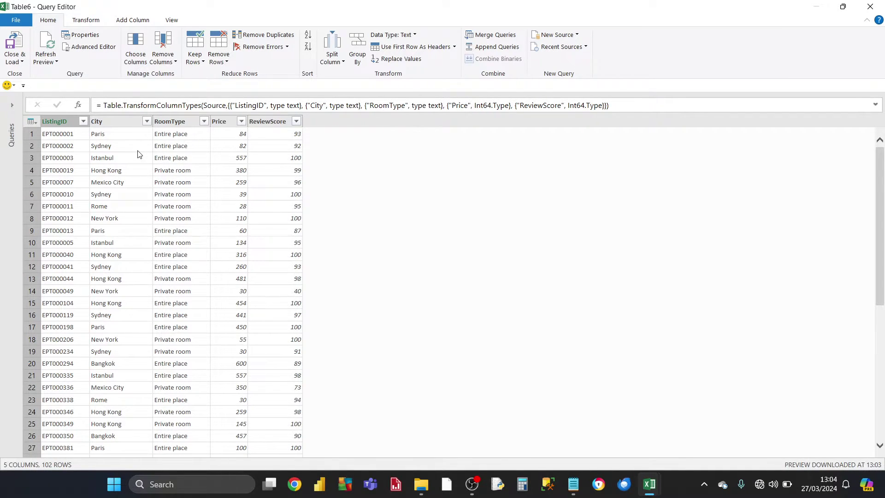
# Remove all columns except City, leaving one column of 102 rows
pyautogui.click(123, 125)
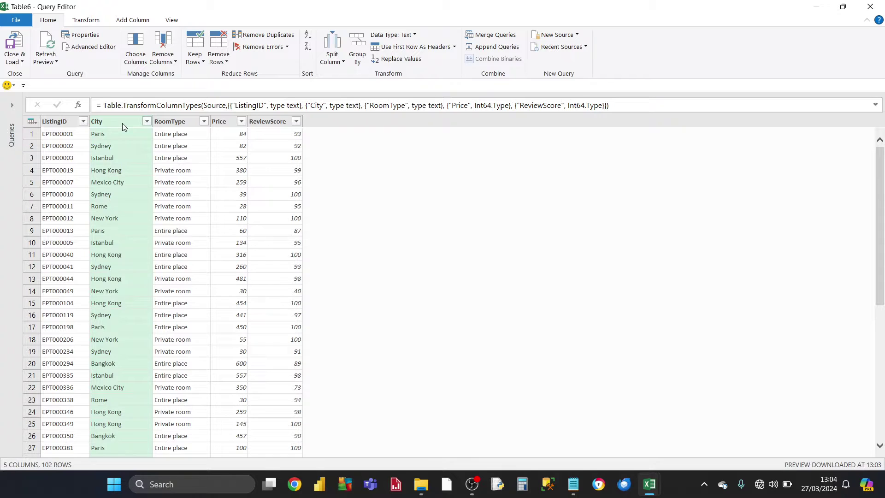
pyautogui.click(176, 63)
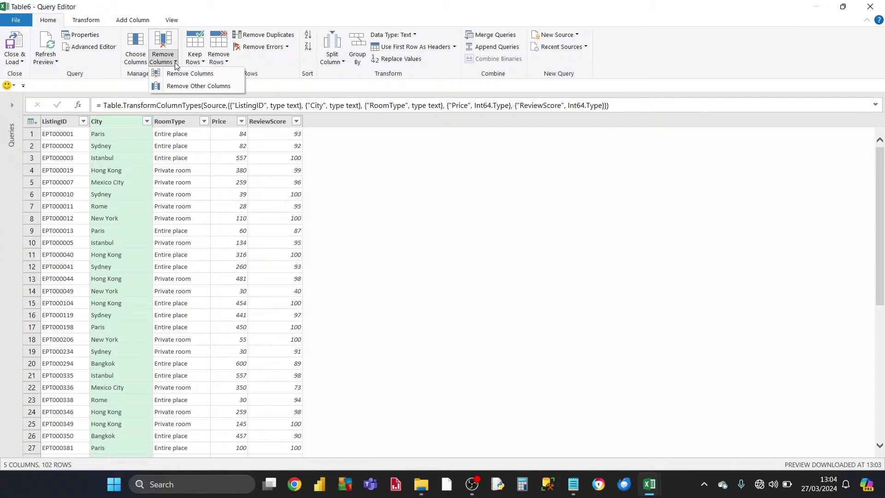
pyautogui.click(182, 91)
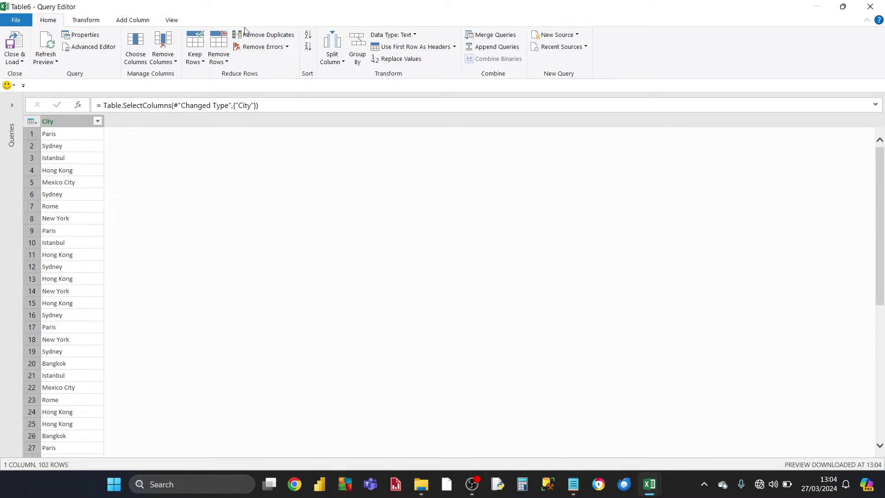
# Remove duplicate cities and sort the 9 remaining ascending, Bangkok through Sydney
pyautogui.click(259, 35)
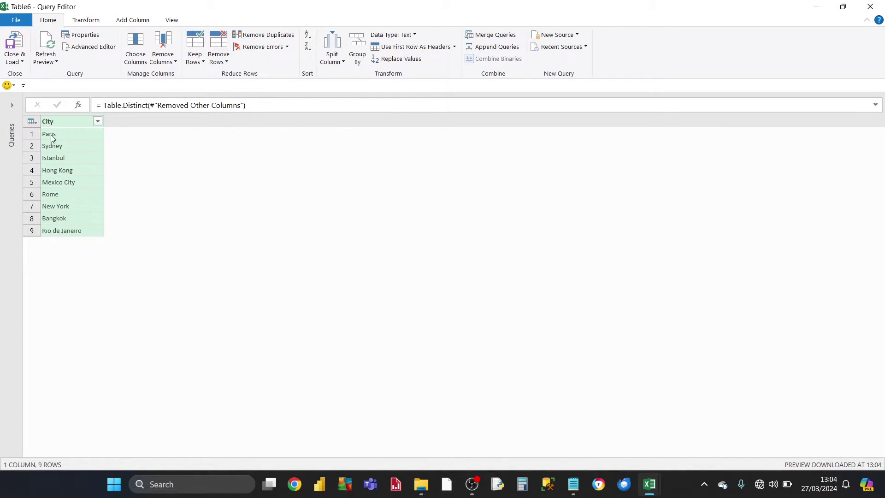
pyautogui.click(98, 122)
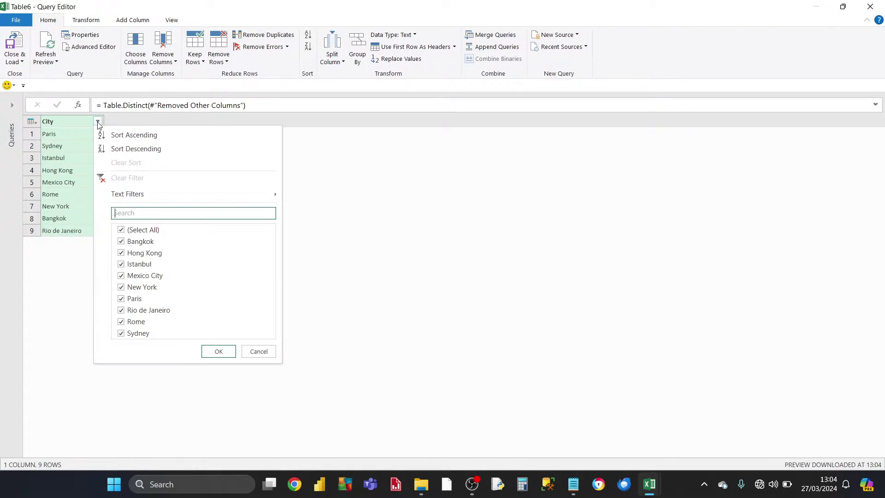
pyautogui.click(122, 136)
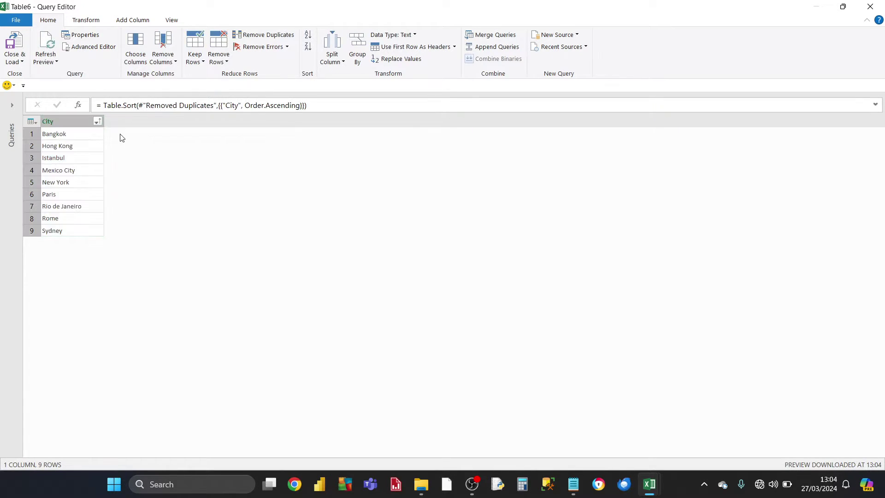
pyautogui.click(56, 138)
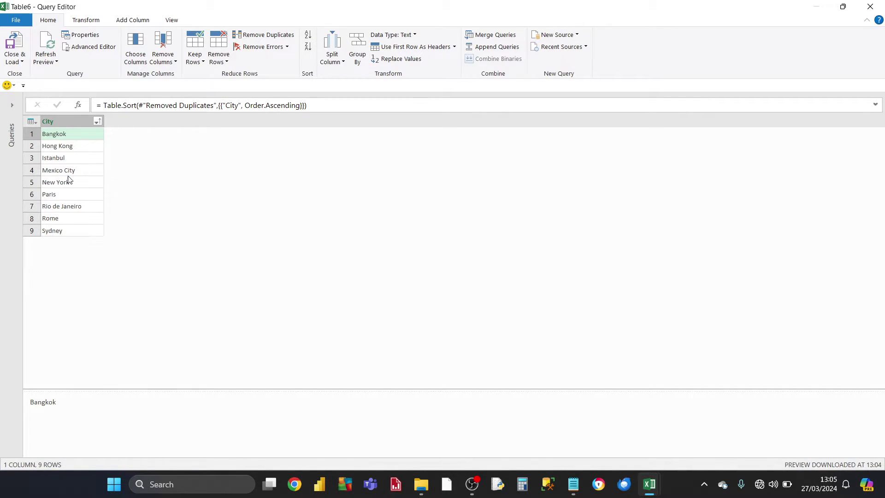
# Load the query as a table into the existing Reviews worksheet at cell $N$1
pyautogui.click(23, 63)
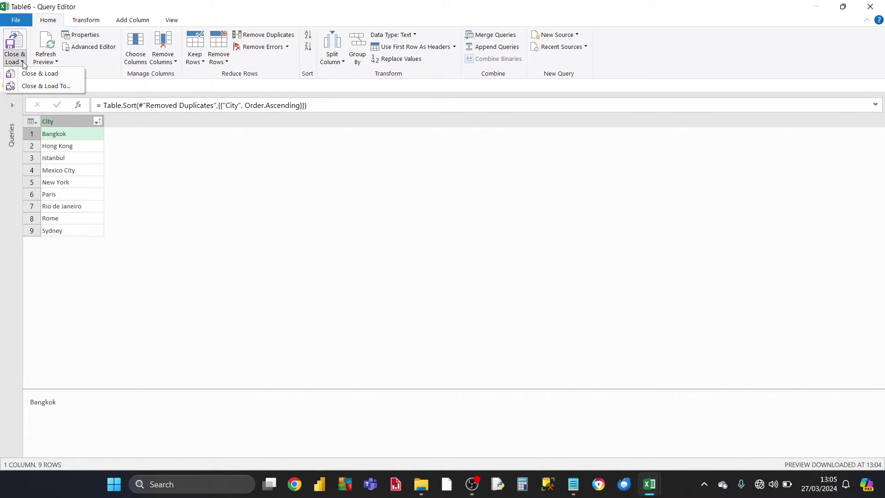
pyautogui.click(34, 86)
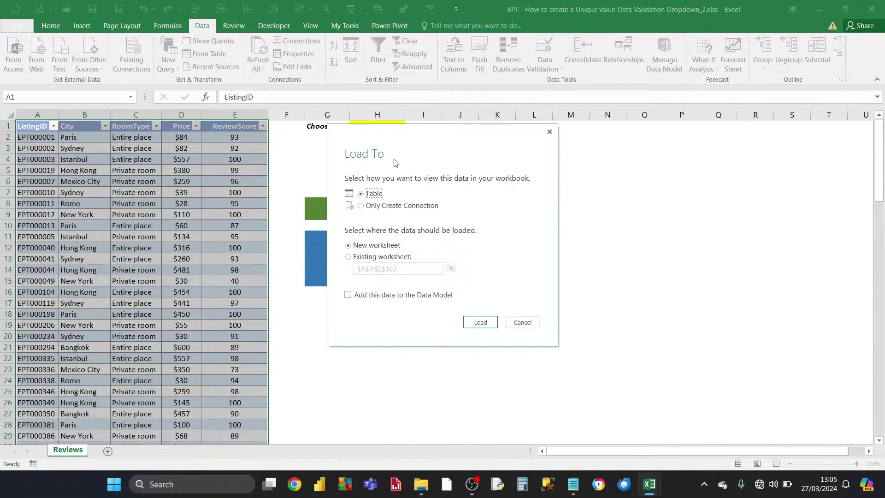
pyautogui.click(348, 257)
pyautogui.click(452, 268)
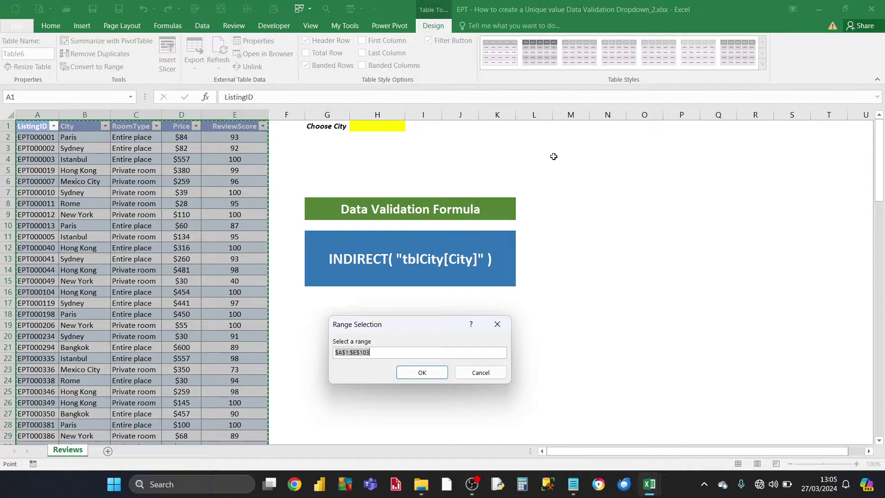
pyautogui.click(609, 128)
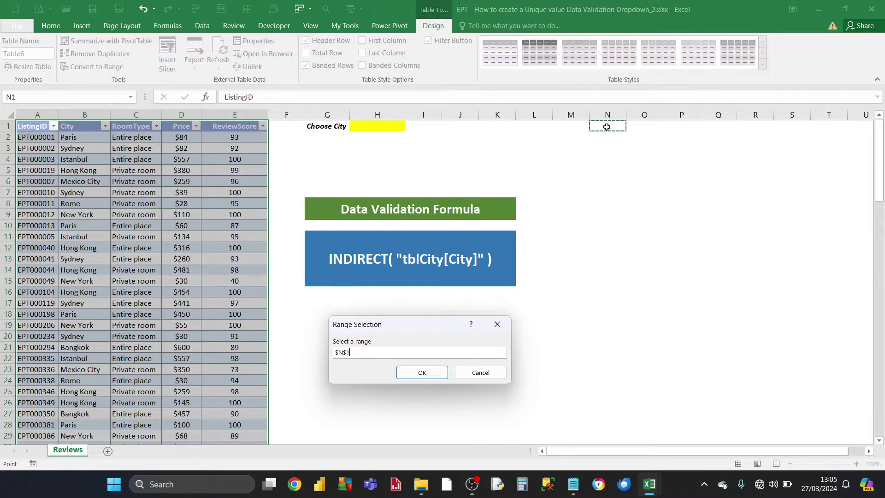
pyautogui.click(437, 374)
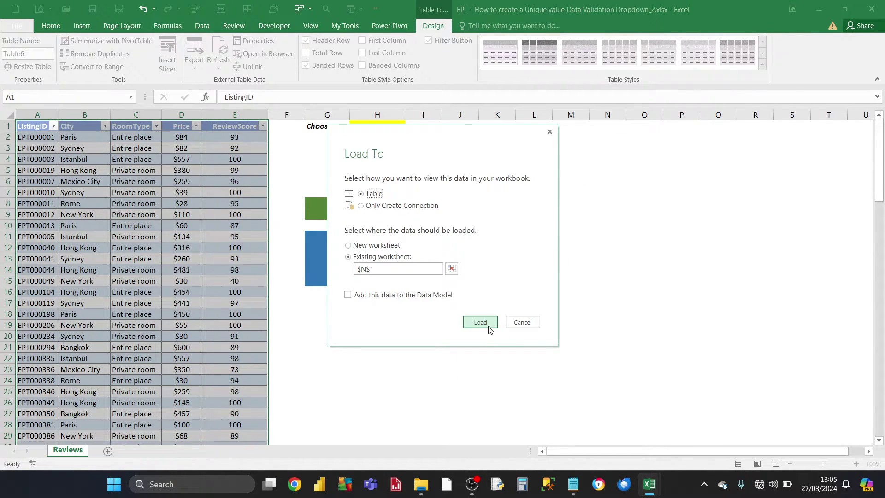
pyautogui.click(488, 323)
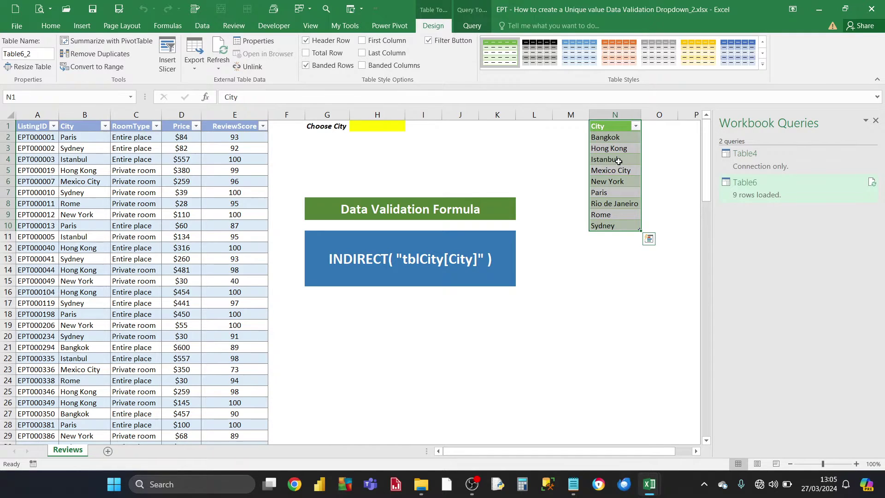
# Close the Workbook Queries pane and rename table Table6_2 to tblCity
pyautogui.click(877, 121)
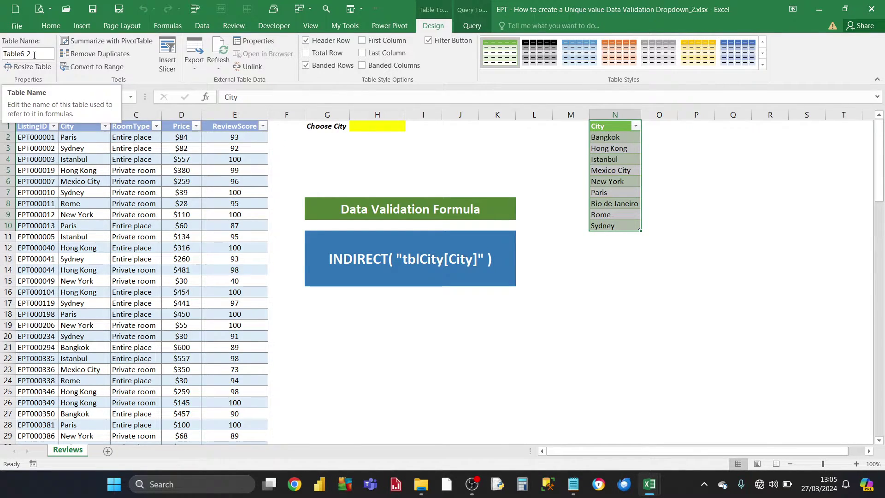
pyautogui.click(34, 54)
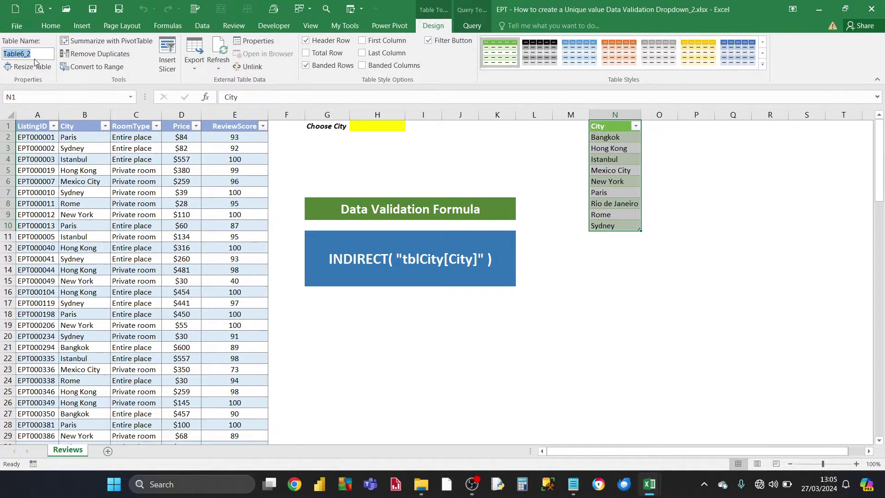
pyautogui.write('tblCity')
pyautogui.press('Return')
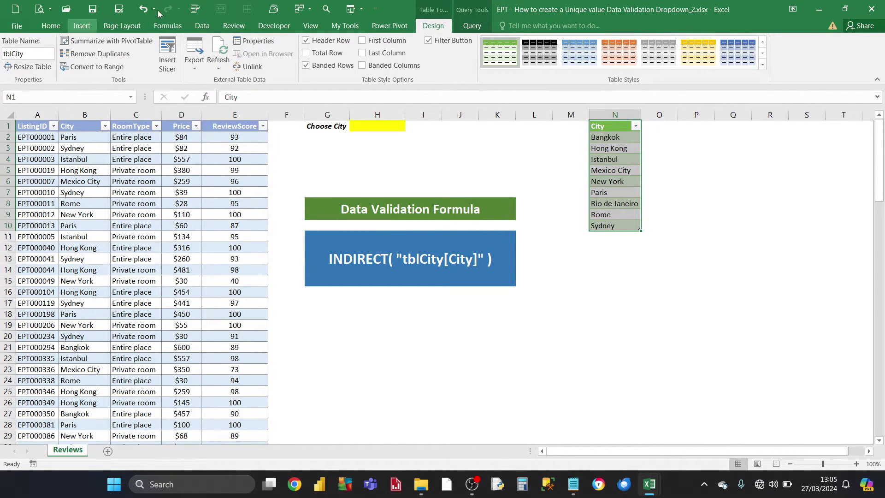
pyautogui.click(621, 180)
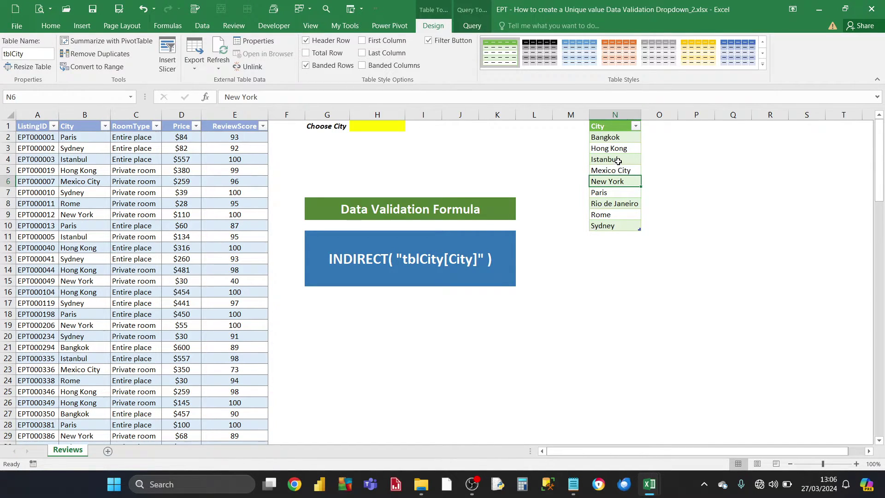
# Give H1 List data validation with source =INDIRECT("tblCity[City]")
pyautogui.click(373, 126)
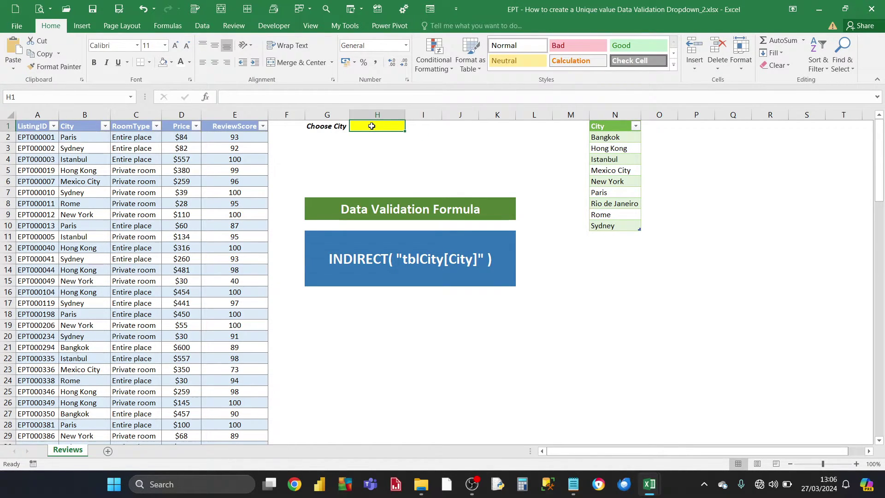
pyautogui.click(202, 28)
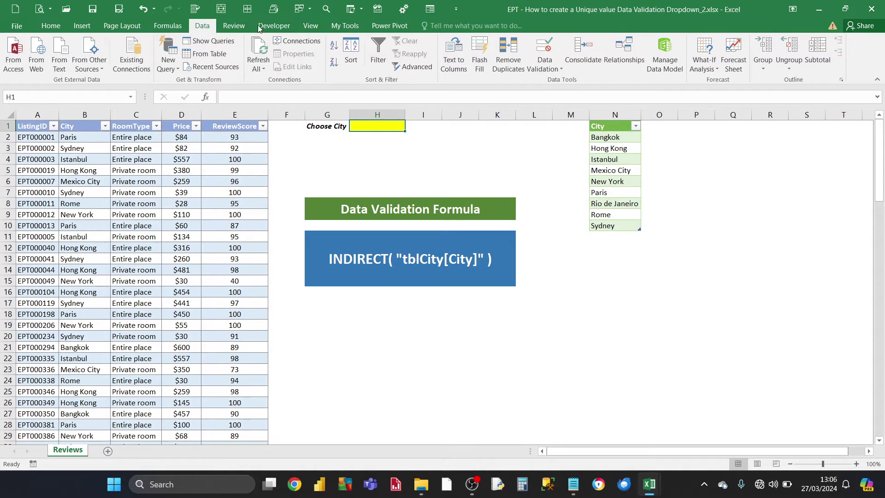
pyautogui.click(546, 74)
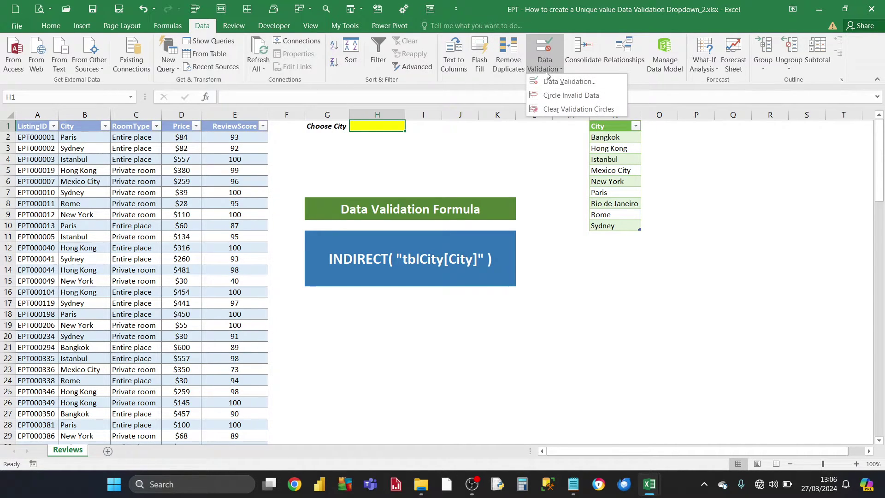
pyautogui.click(554, 82)
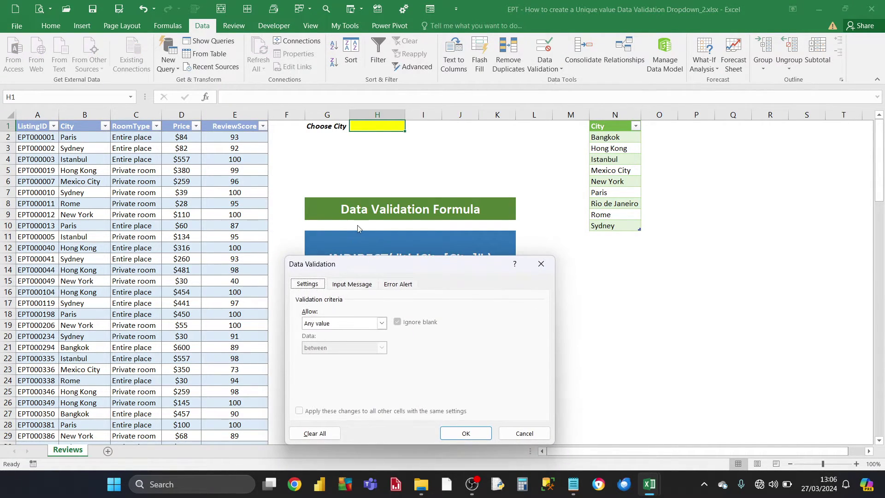
pyautogui.moveTo(383, 271); pyautogui.dragTo(642, 211)
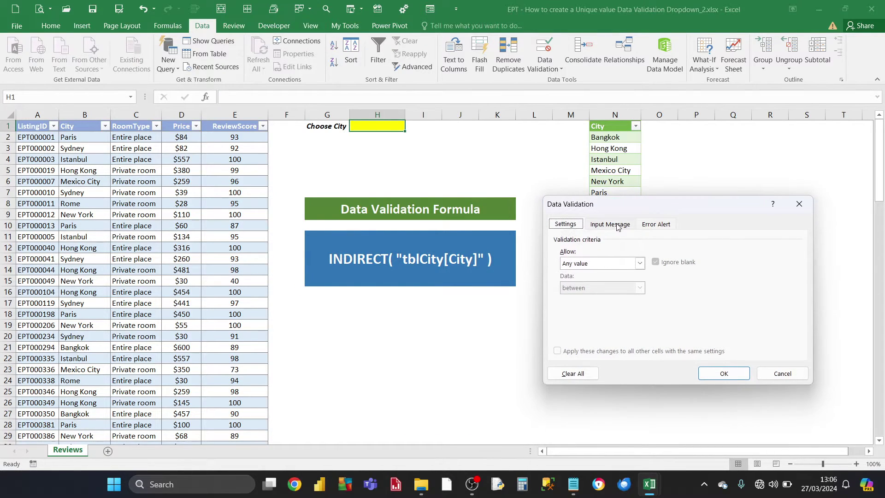
pyautogui.click(640, 263)
pyautogui.click(589, 298)
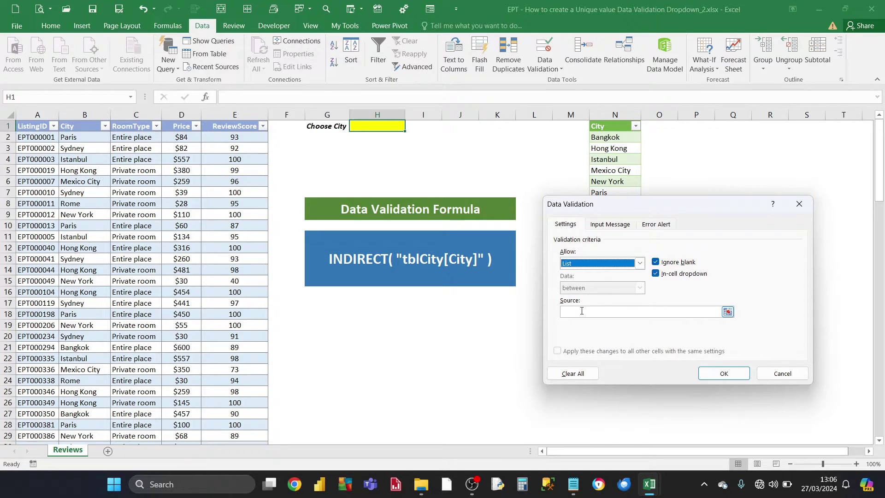
pyautogui.click(585, 311)
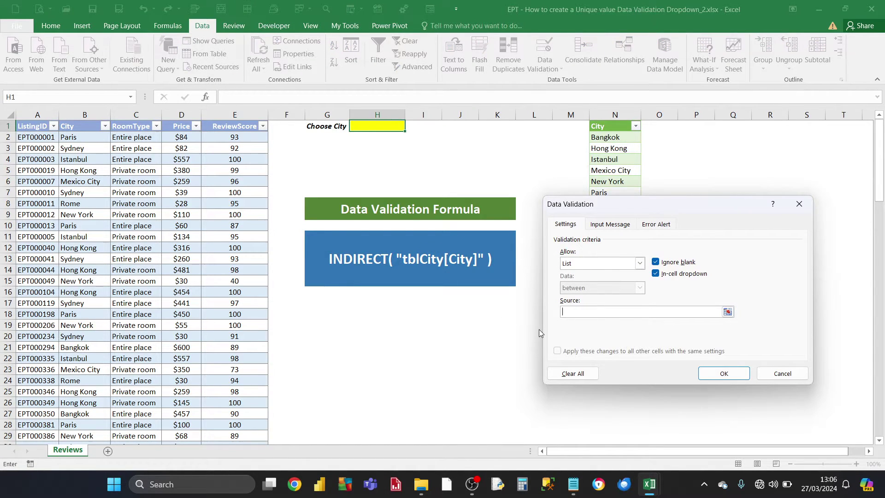
pyautogui.write('=INDIRECT( "tblC')
pyautogui.write('y[')
pyautogui.write('City]"')
pyautogui.click(733, 375)
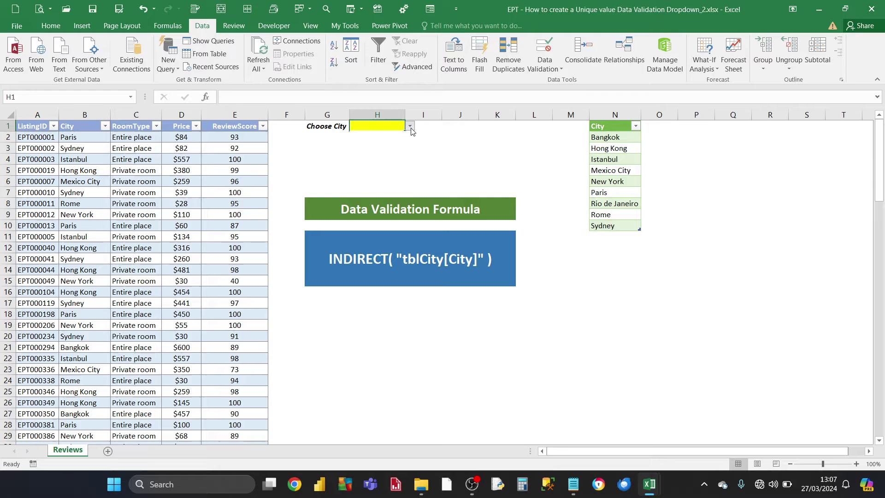
pyautogui.click(409, 126)
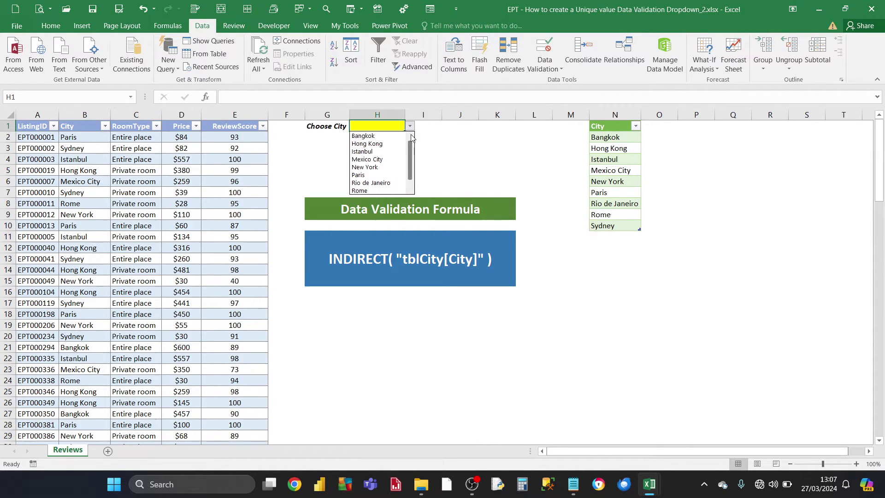
pyautogui.moveTo(412, 146); pyautogui.dragTo(411, 170)
pyautogui.press('Escape')
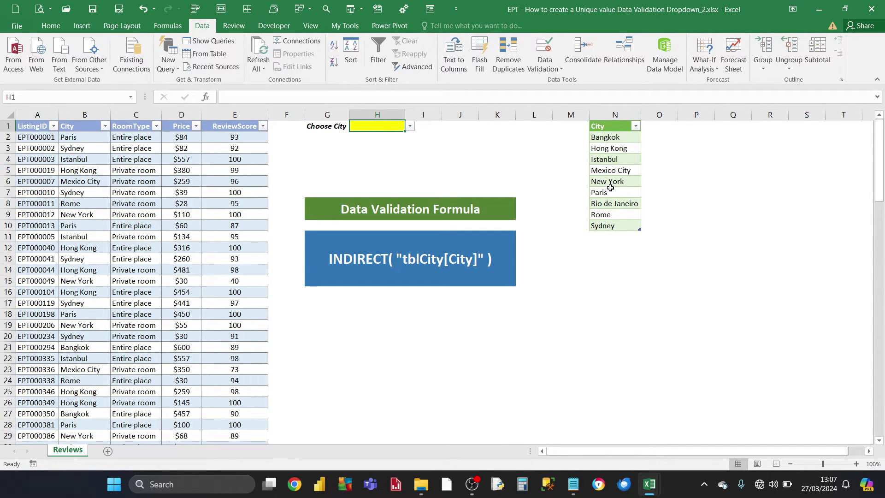
# Drag the Madrid listing from A110:E110 up to row 104, extending the listings table
pyautogui.click(144, 257)
pyautogui.scroll(-6, 147, 323)
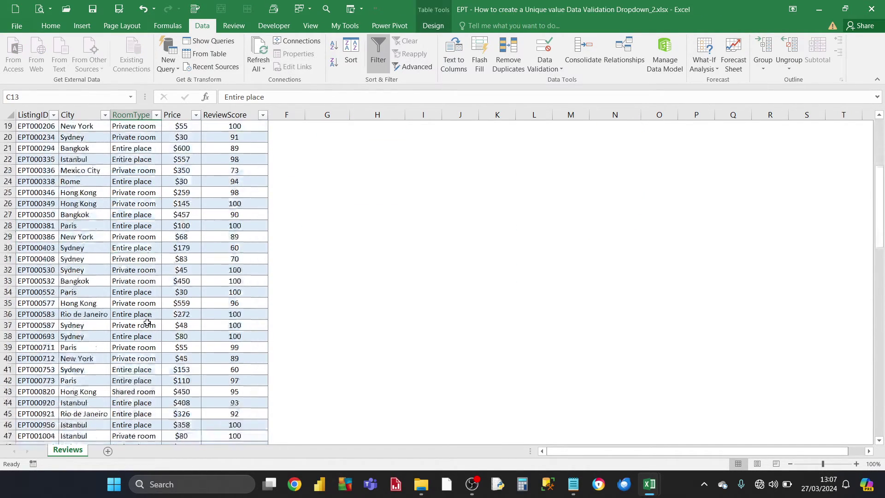
pyautogui.scroll(-20, 147, 323)
pyautogui.scroll(2, 150, 316)
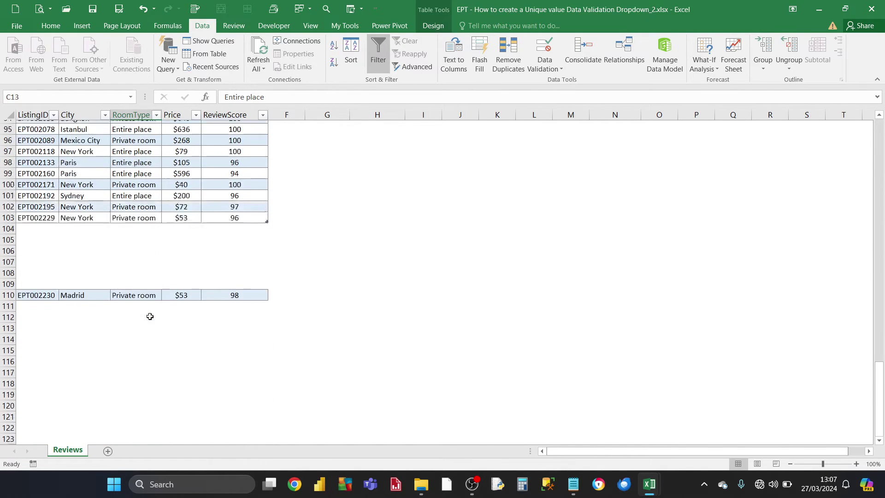
pyautogui.scroll(1, 150, 316)
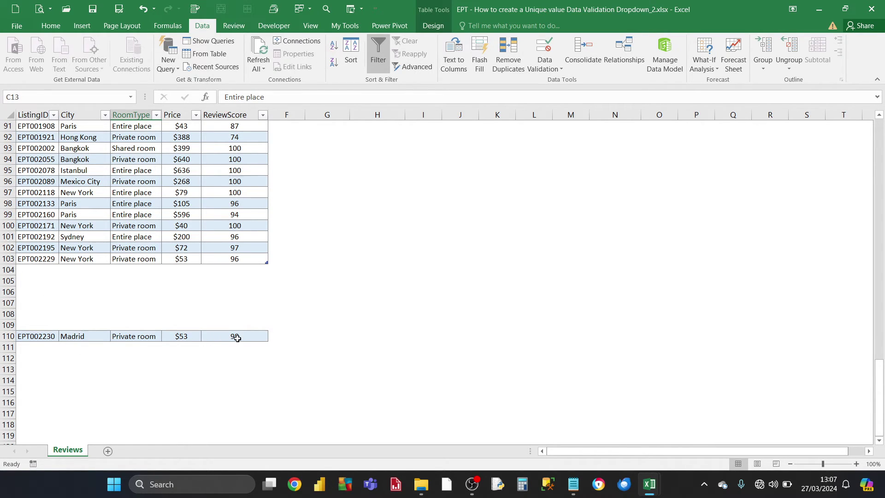
pyautogui.moveTo(236, 338); pyautogui.dragTo(42, 272)
pyautogui.click(139, 247)
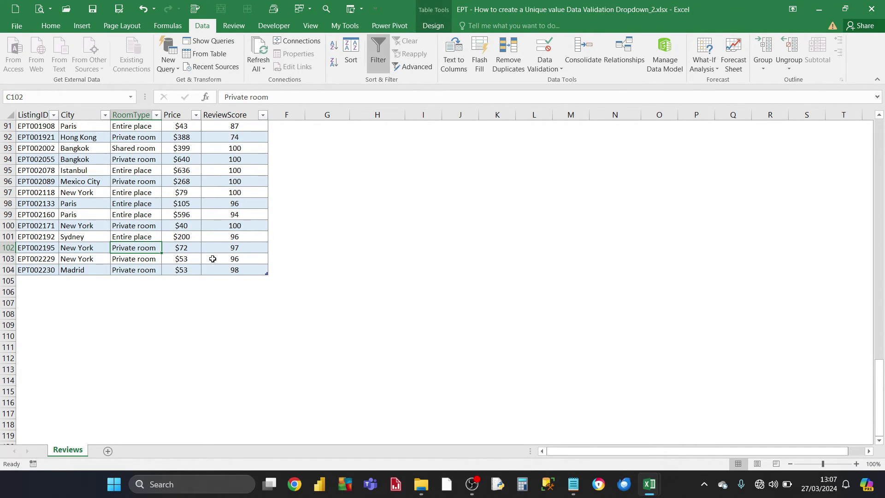
pyautogui.scroll(20, 251, 252)
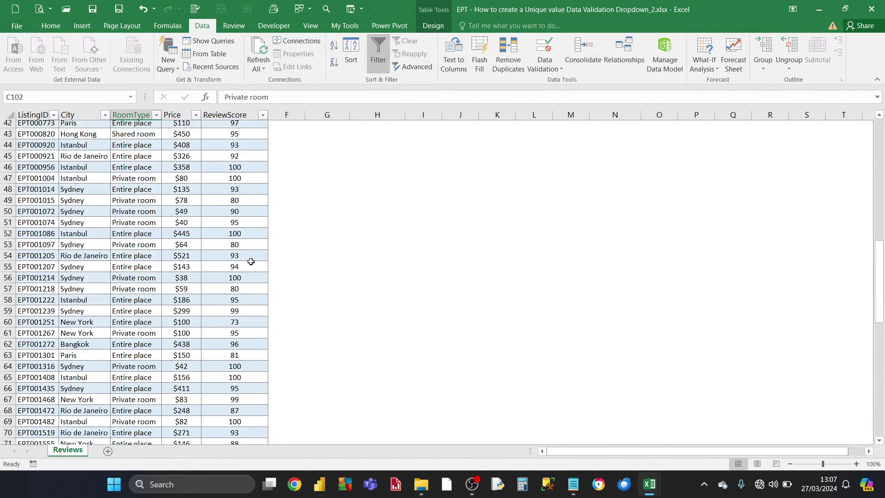
pyautogui.scroll(1, 249, 261)
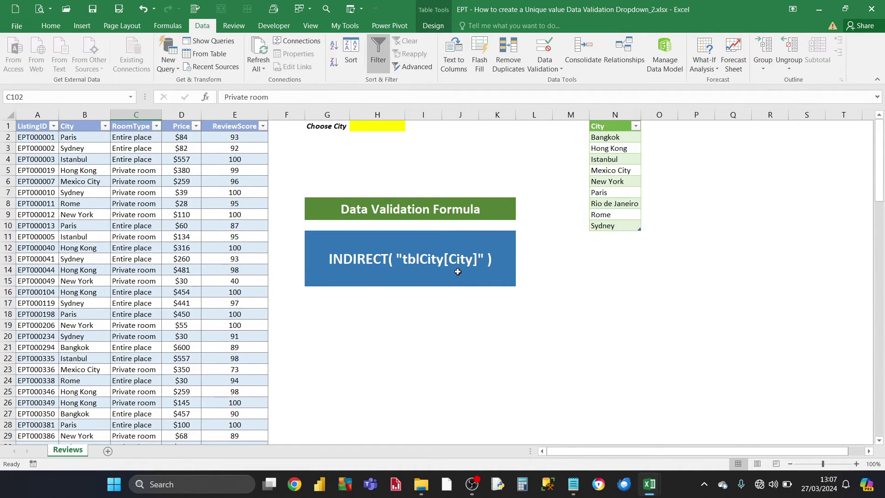
# Refresh the tblCity table so Madrid appears in the city list
pyautogui.click(618, 158)
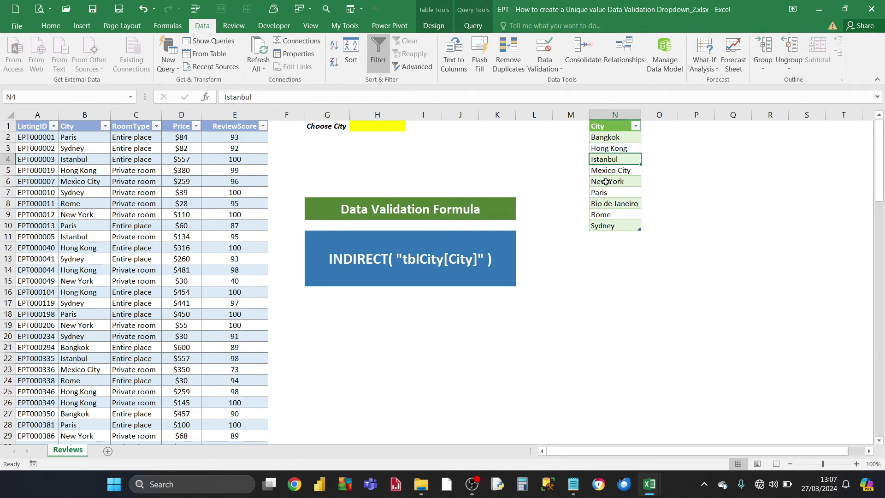
pyautogui.rightClick(606, 182)
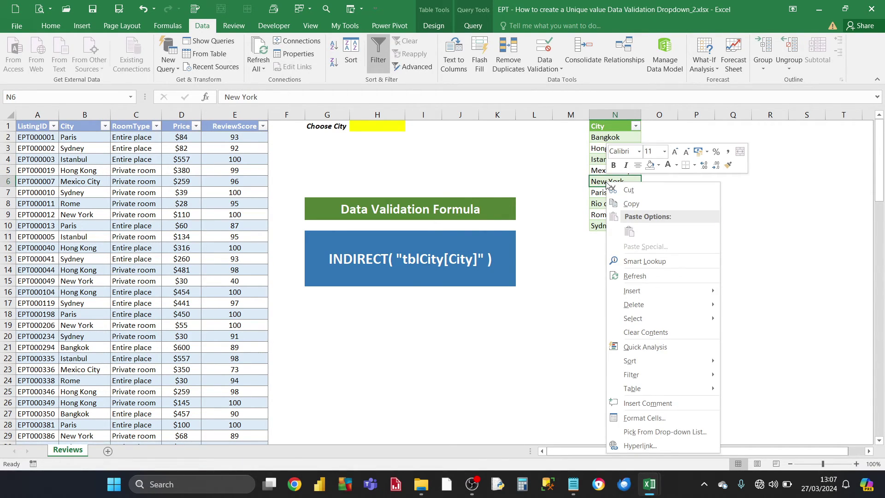
pyautogui.click(636, 276)
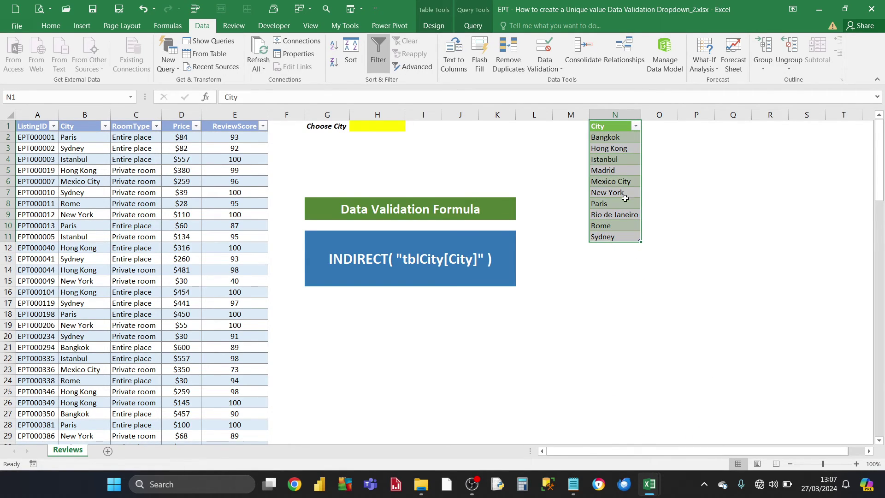
pyautogui.click(615, 173)
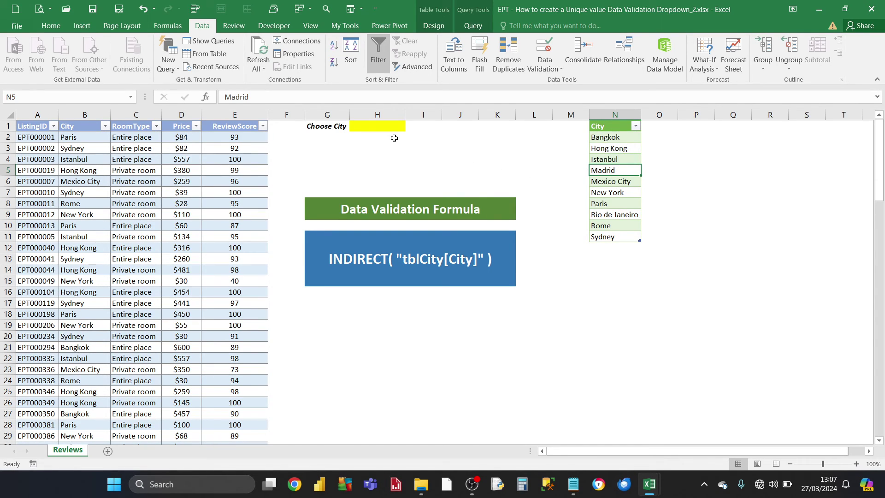
# Choose Madrid from the Choose City dropdown in H1
pyautogui.click(375, 126)
pyautogui.click(410, 127)
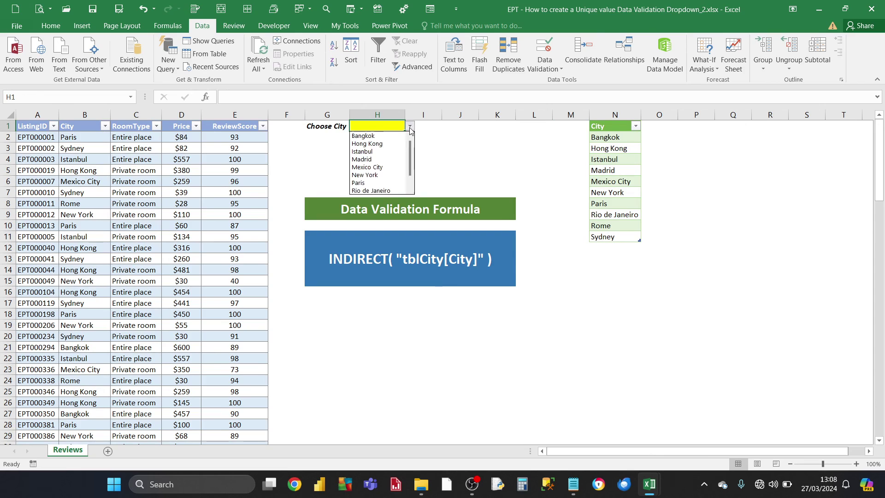
pyautogui.click(387, 159)
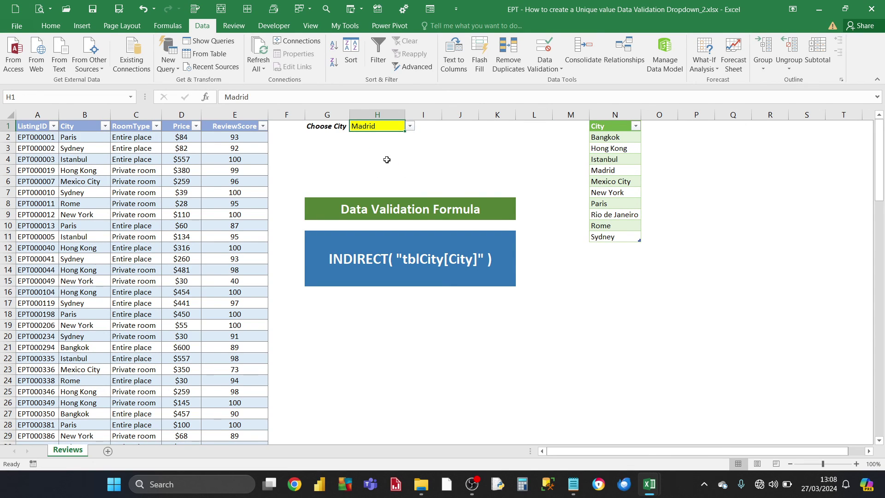